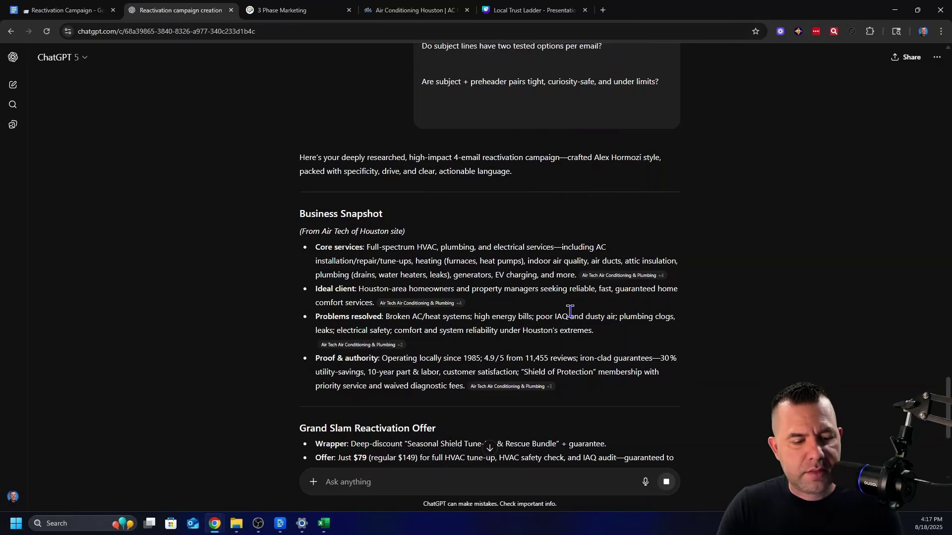
Read through the generated reactivation campaign in ChatGPT, from the business snapshot and offer to the four-email sequence
{"action": "scroll", "coordinate": [580, 312], "scroll_direction": "down", "scroll_amount": 3}
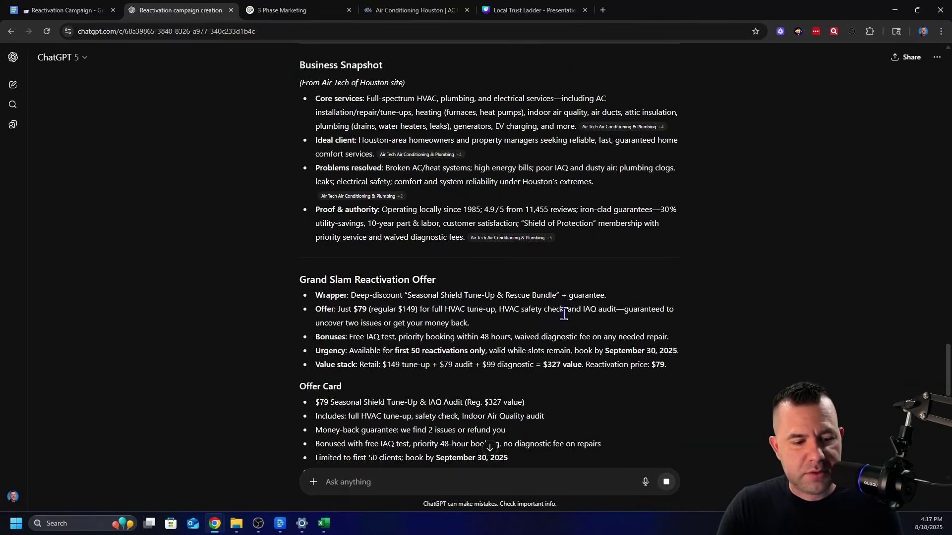
{"action": "scroll", "coordinate": [558, 324], "scroll_direction": "down", "scroll_amount": 5}
{"action": "scroll", "coordinate": [558, 321], "scroll_direction": "down", "scroll_amount": 2}
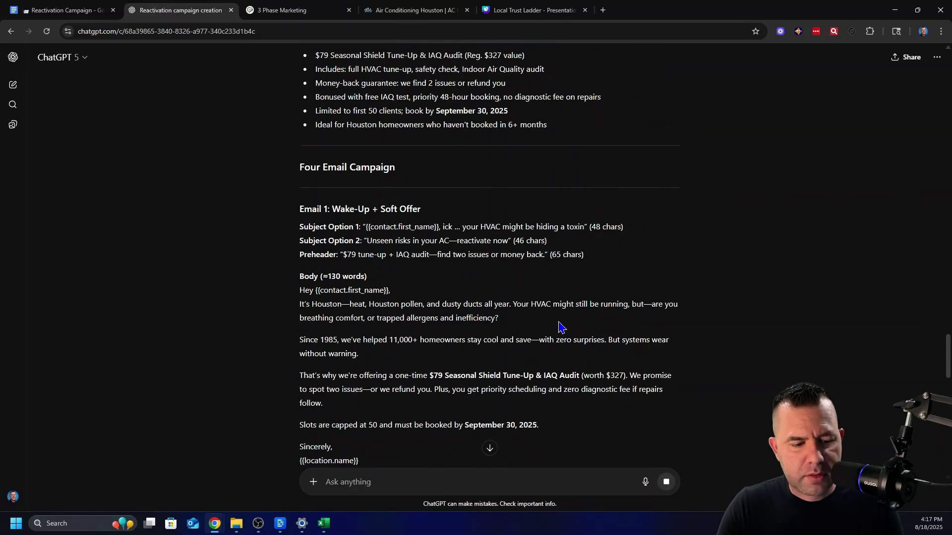
{"action": "scroll", "coordinate": [539, 353], "scroll_direction": "down", "scroll_amount": 2}
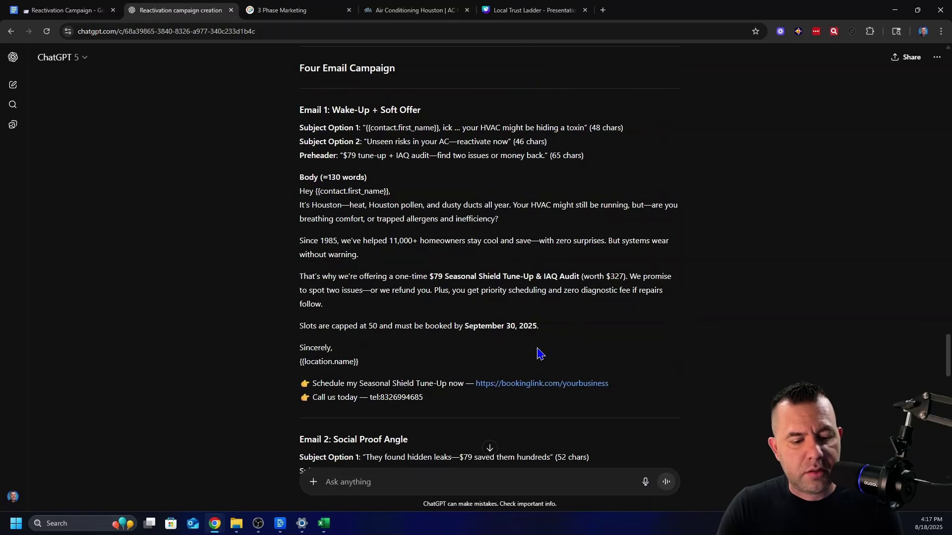
{"action": "scroll", "coordinate": [539, 352], "scroll_direction": "down", "scroll_amount": 1}
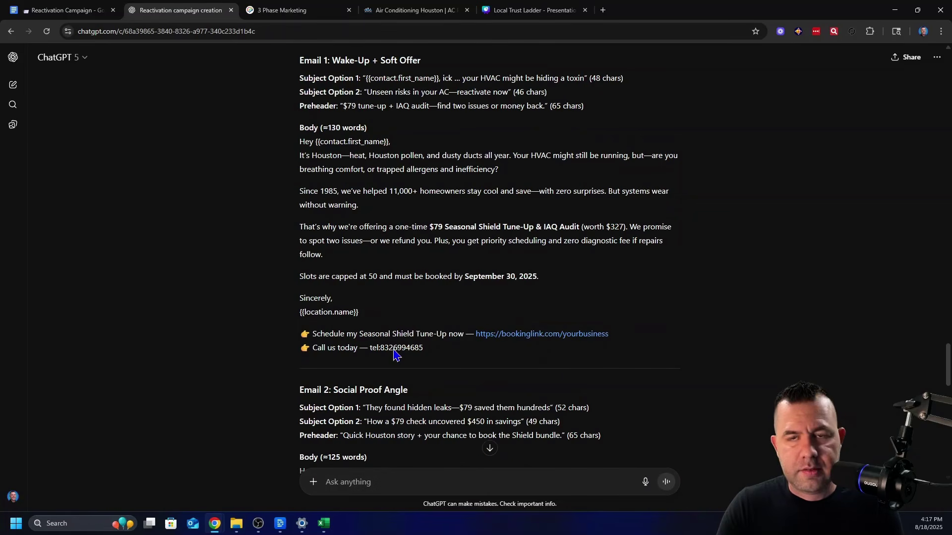
{"action": "scroll", "coordinate": [478, 384], "scroll_direction": "down", "scroll_amount": 2}
{"action": "scroll", "coordinate": [489, 322], "scroll_direction": "down", "scroll_amount": 7}
{"action": "scroll", "coordinate": [471, 307], "scroll_direction": "up", "scroll_amount": 12}
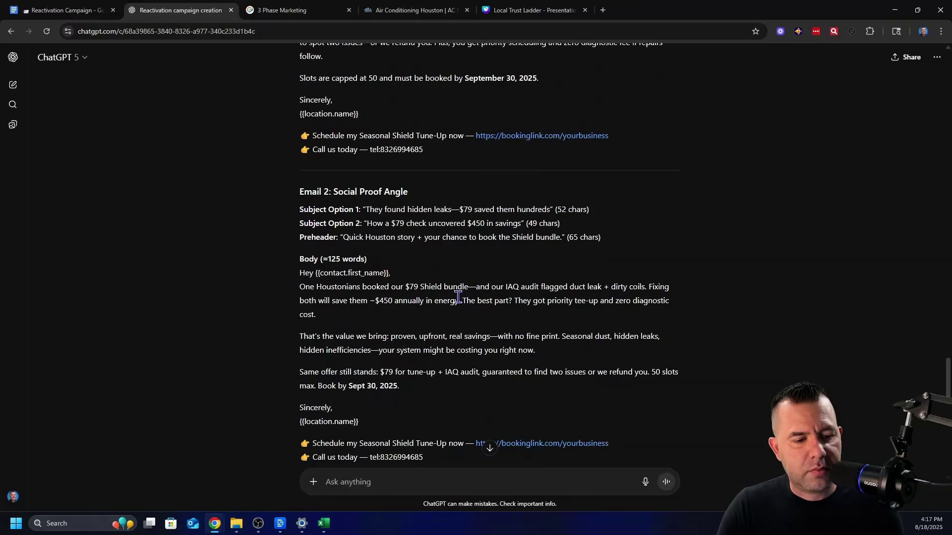
{"action": "scroll", "coordinate": [378, 187], "scroll_direction": "down", "scroll_amount": 1}
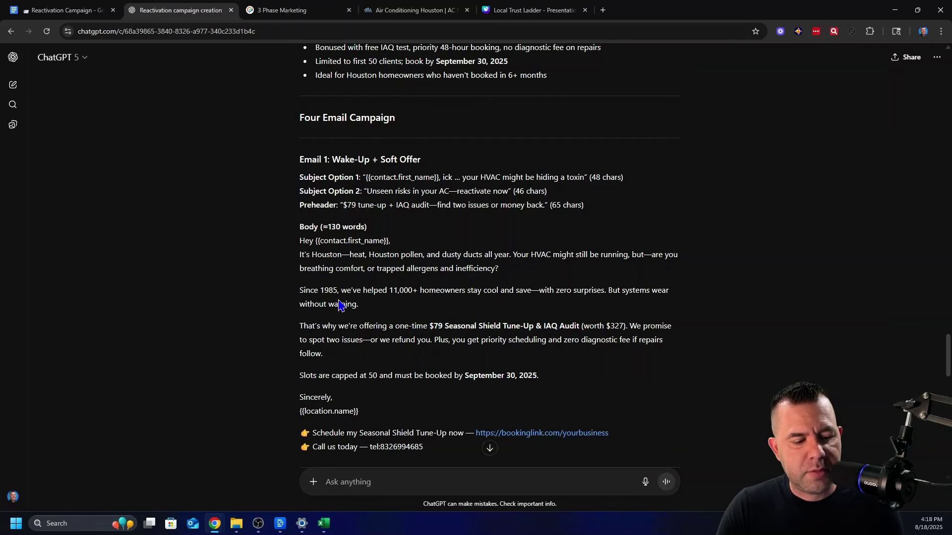
{"action": "scroll", "coordinate": [406, 399], "scroll_direction": "down", "scroll_amount": 2}
{"action": "scroll", "coordinate": [403, 333], "scroll_direction": "up", "scroll_amount": 1}
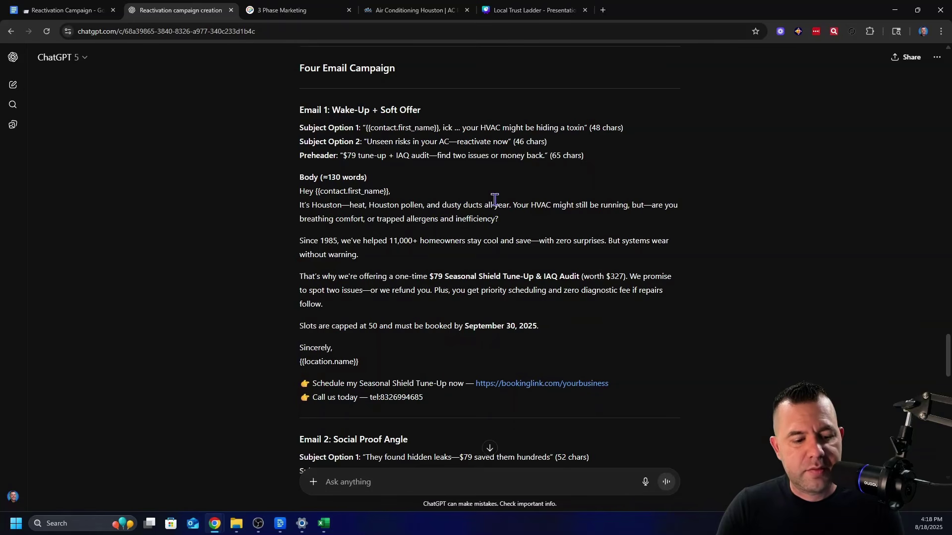
{"action": "scroll", "coordinate": [503, 263], "scroll_direction": "down", "scroll_amount": 8}
{"action": "scroll", "coordinate": [523, 346], "scroll_direction": "up", "scroll_amount": 1}
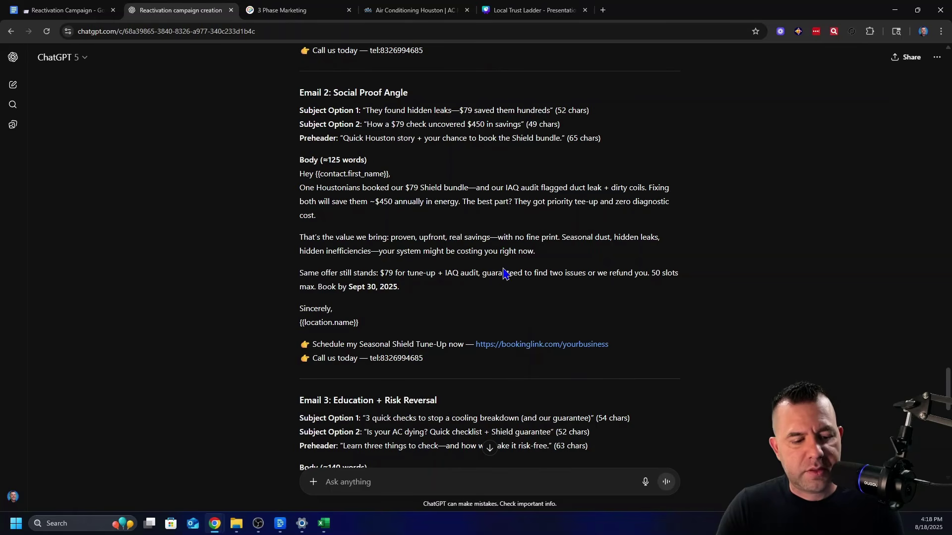
{"action": "scroll", "coordinate": [506, 274], "scroll_direction": "down", "scroll_amount": 4}
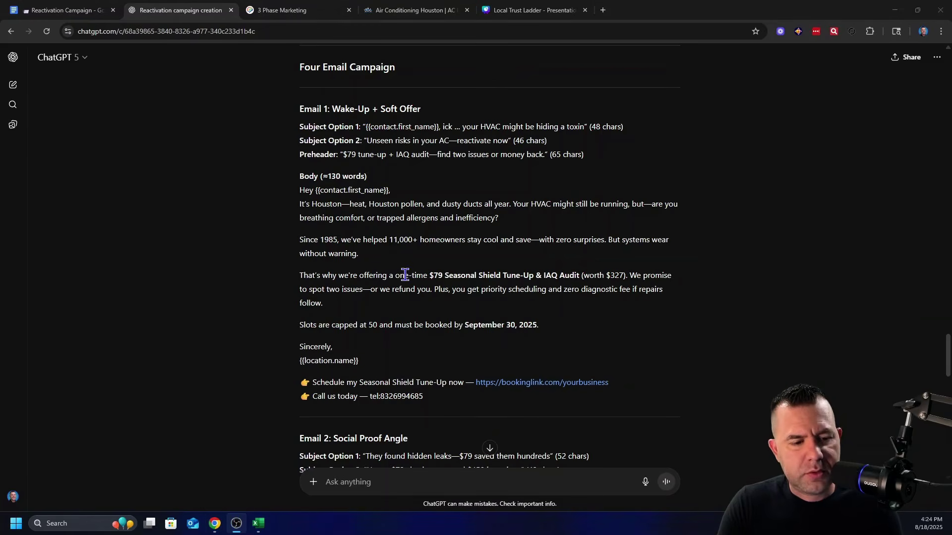
Switch to 3 Phase Marketing, create an automation workflow from the Email Drip Sequence recipe and review its structure
{"action": "left_click", "coordinate": [295, 17]}
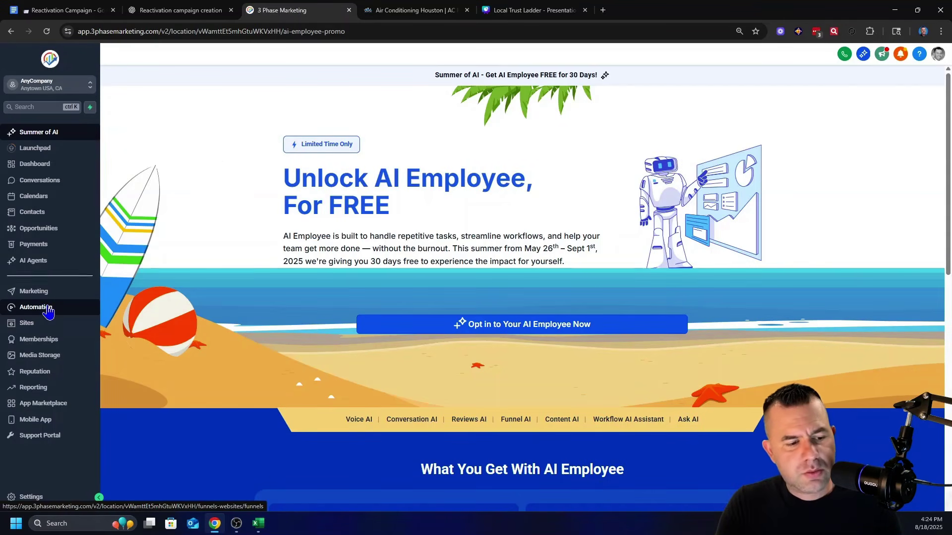
{"action": "left_click", "coordinate": [48, 312]}
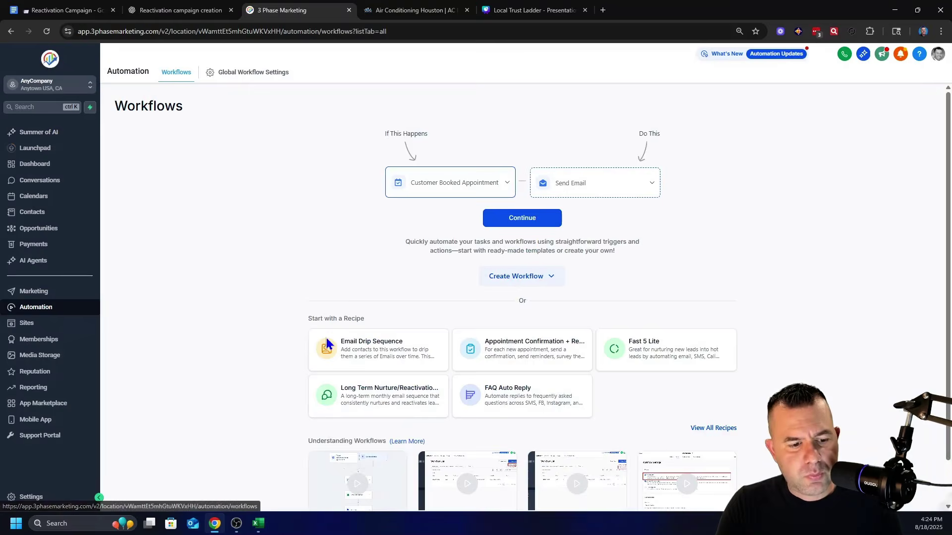
{"action": "left_click", "coordinate": [374, 352]}
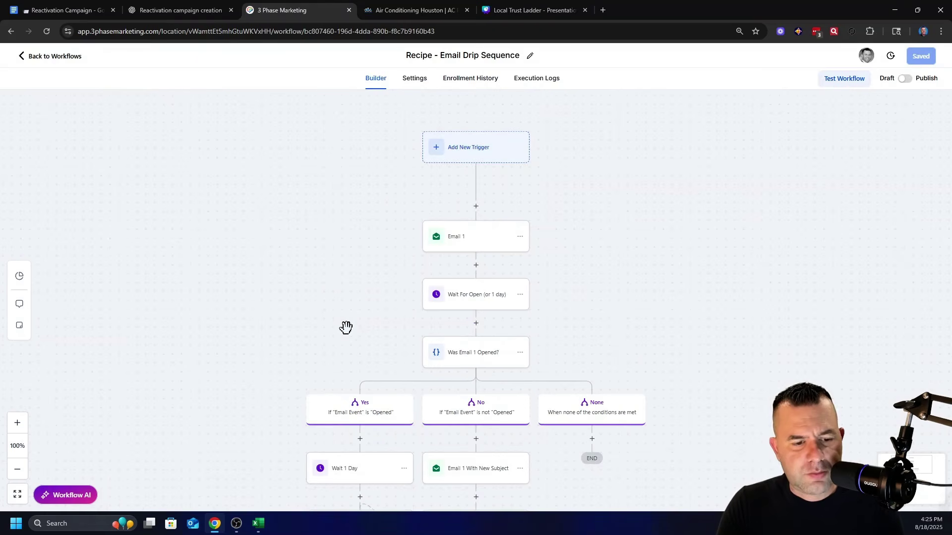
{"action": "scroll", "coordinate": [338, 311], "scroll_direction": "down", "scroll_amount": 4}
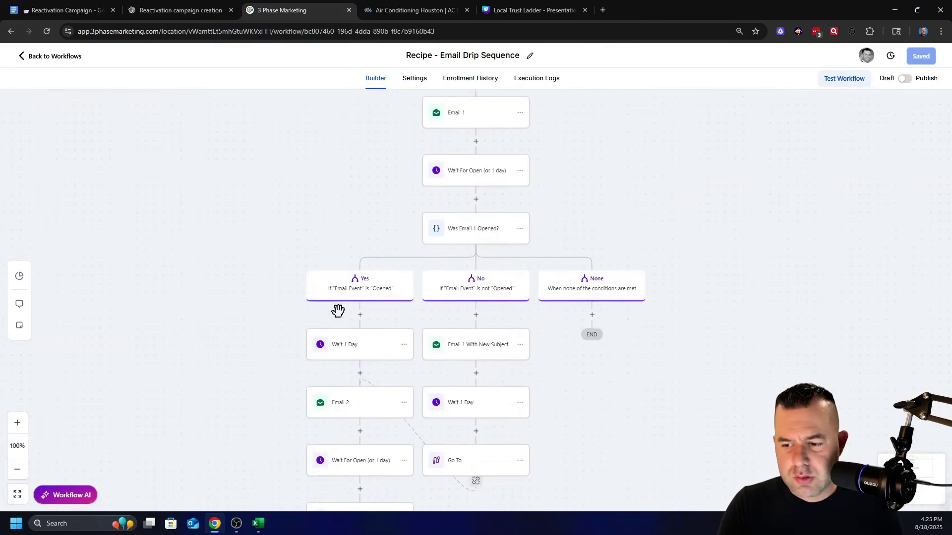
{"action": "scroll", "coordinate": [337, 311], "scroll_direction": "up", "scroll_amount": 4}
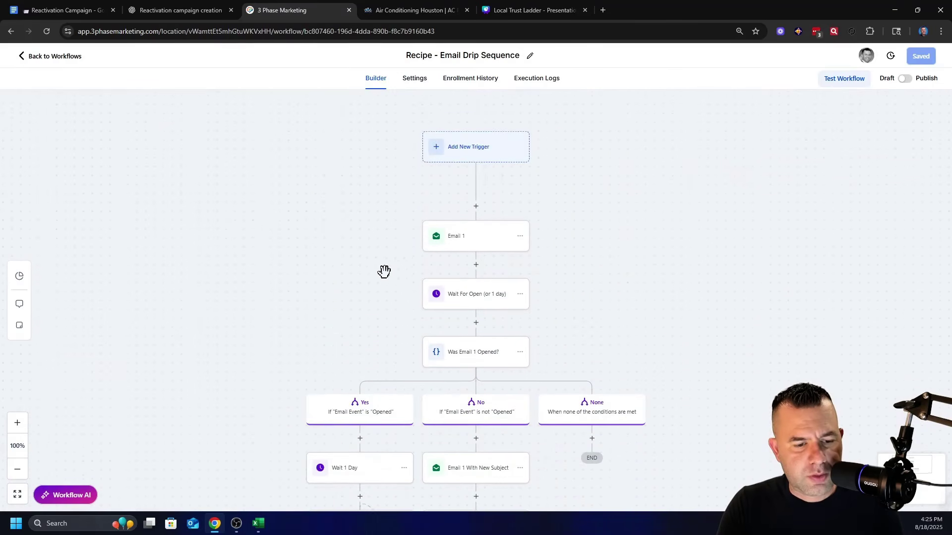
Copy the first subject option of Email 1 from the ChatGPT campaign into the subject of the workflow's Email 1 action
{"action": "left_click", "coordinate": [488, 248]}
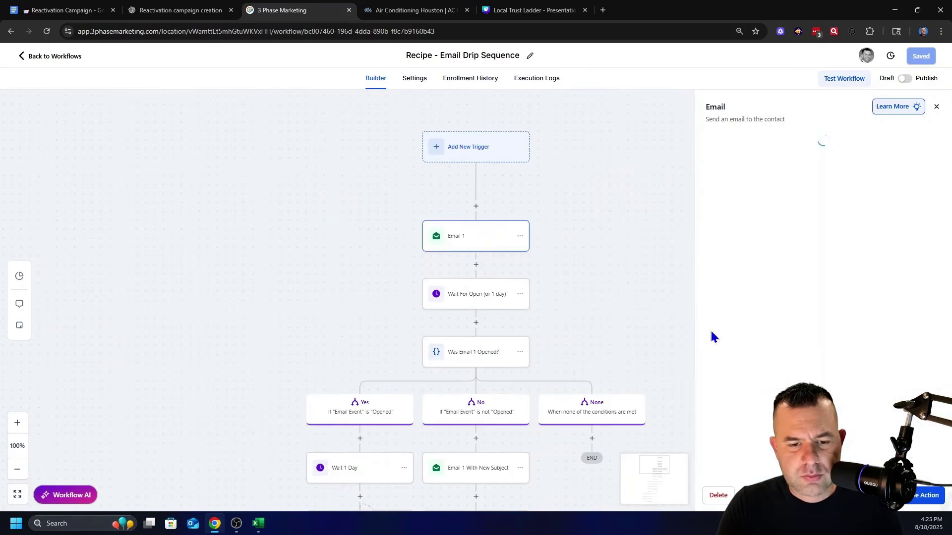
{"action": "left_click", "coordinate": [181, 9]}
{"action": "left_click_drag", "start_coordinate": [590, 131], "coordinate": [365, 123]}
{"action": "key", "text": "ctrl+c"}
{"action": "key", "text": "ctrl+Tab"}
{"action": "left_click", "coordinate": [774, 327]}
{"action": "key", "text": "ctrl+v"}
Trim the pasted subject down to "{{contact.first_name}}, ick ... your HVAC might be hiding a toxin", without label, quotes or character count
{"action": "key", "text": "BackSpace"}
{"action": "key", "text": "BackSpace"}
{"action": "key", "text": "BackSpace"}
{"action": "key", "text": "BackSpace"}
{"action": "key", "text": "BackSpace"}
{"action": "key", "text": "BackSpace"}
{"action": "key", "text": "BackSpace"}
{"action": "key", "text": "BackSpace"}
{"action": "key", "text": "BackSpace"}
{"action": "key", "text": "BackSpace"}
{"action": "key", "text": "BackSpace"}
{"action": "key", "text": "BackSpace"}
{"action": "key", "text": "BackSpace"}
{"action": "key", "text": "BackSpace"}
{"action": "key", "text": "BackSpace"}
{"action": "key", "text": "BackSpace"}
{"action": "key", "text": "BackSpace"}
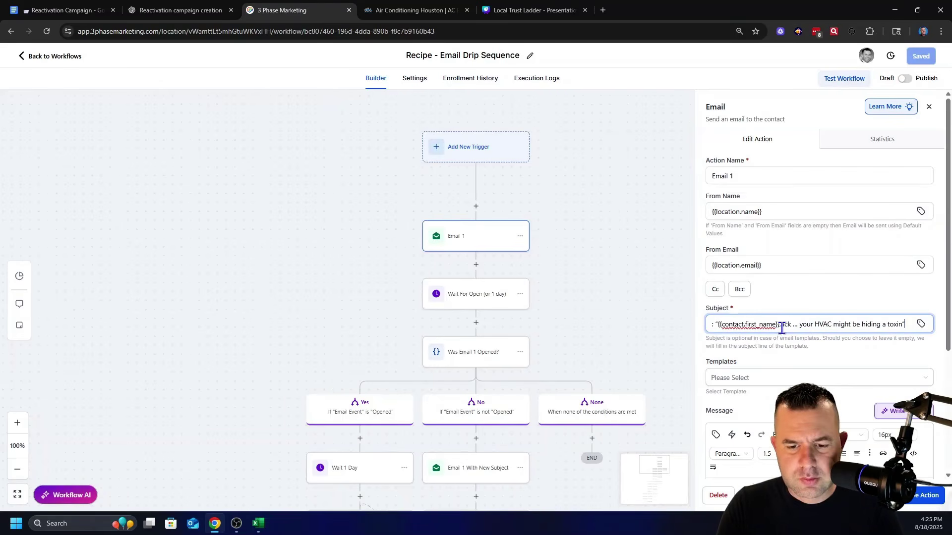
{"action": "key", "text": "Home"}
{"action": "key", "text": "Delete"}
{"action": "left_click_drag", "start_coordinate": [775, 325], "coordinate": [712, 324]}
{"action": "left_click", "coordinate": [737, 327]}
{"action": "left_click", "coordinate": [775, 324]}
{"action": "key", "text": "BackSpace"}
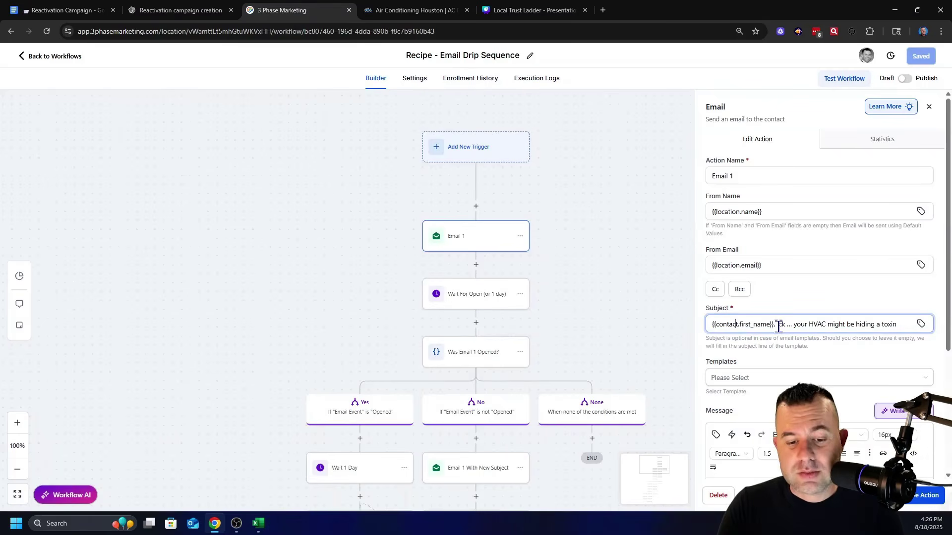
Copy the full Email 1 body from the ChatGPT campaign into the message of the Email 1 action
{"action": "scroll", "coordinate": [833, 372], "scroll_direction": "down", "scroll_amount": 4}
{"action": "key", "text": "ctrl+shift+Tab"}
{"action": "left_click_drag", "start_coordinate": [438, 404], "coordinate": [291, 201]}
{"action": "key", "text": "ctrl+c"}
{"action": "key", "text": "ctrl+Tab"}
{"action": "key", "text": "ctrl+v"}
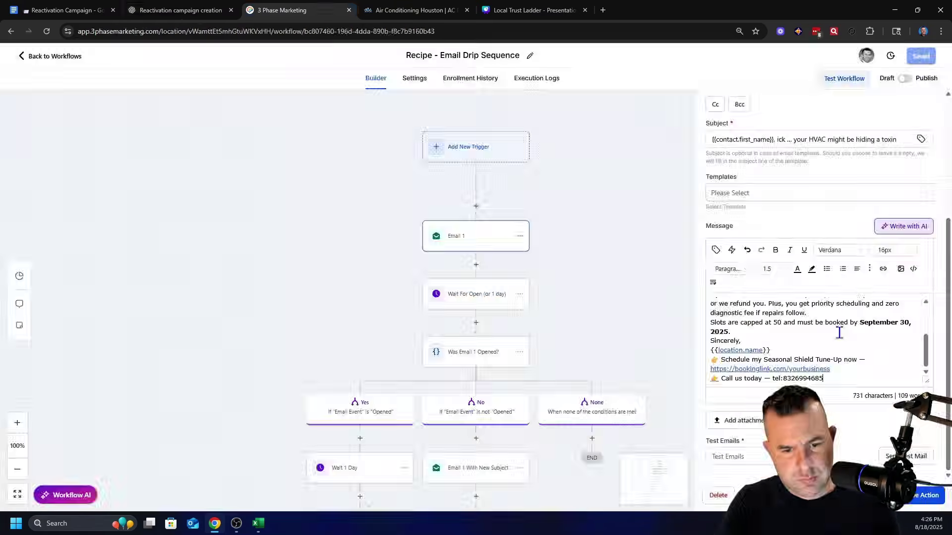
Add blank lines after the greeting and before "Sincerely," in the Email 1 message, and finish editing the action
{"action": "scroll", "coordinate": [830, 311], "scroll_direction": "up", "scroll_amount": 5}
{"action": "key", "text": "Return"}
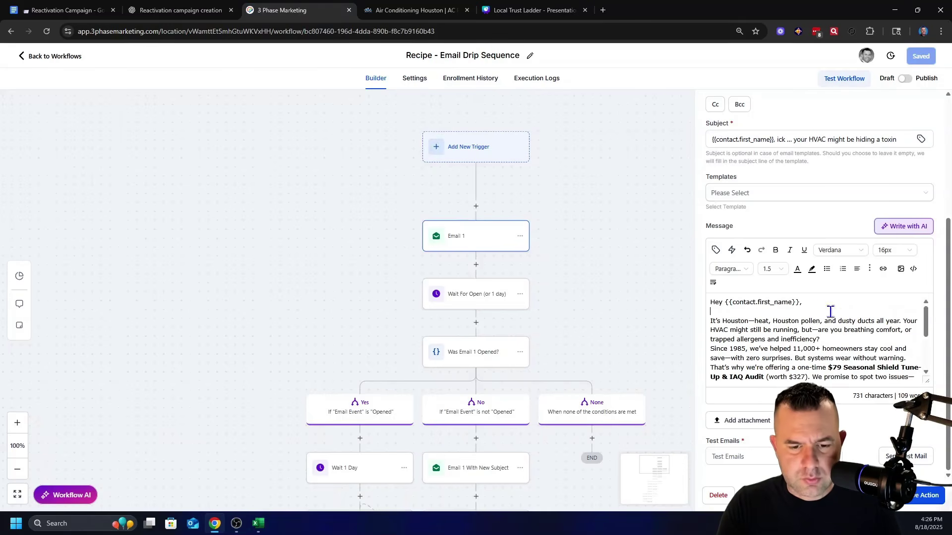
{"action": "scroll", "coordinate": [842, 333], "scroll_direction": "down", "scroll_amount": 3}
{"action": "left_click", "coordinate": [766, 334]}
{"action": "key", "text": "Return"}
{"action": "key", "text": "ctrl+End"}
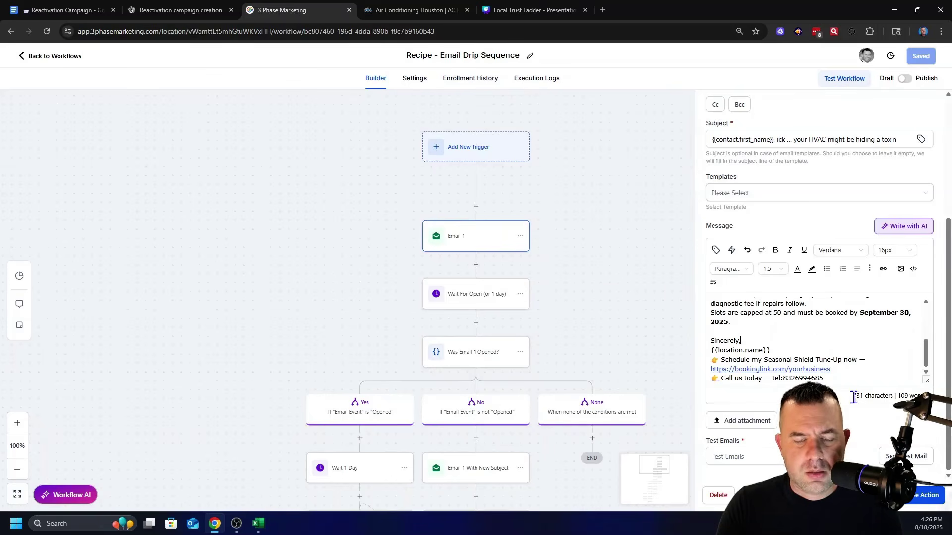
{"action": "left_click", "coordinate": [610, 330]}
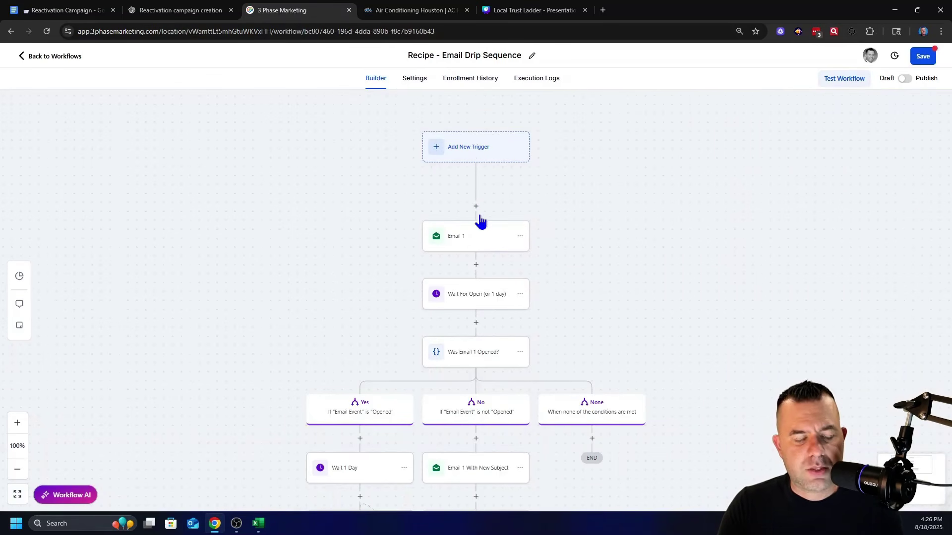
Open the Email 1 With New Subject action and reuse the Email 1 body from ChatGPT as its message
{"action": "scroll", "coordinate": [657, 366], "scroll_direction": "down", "scroll_amount": 1}
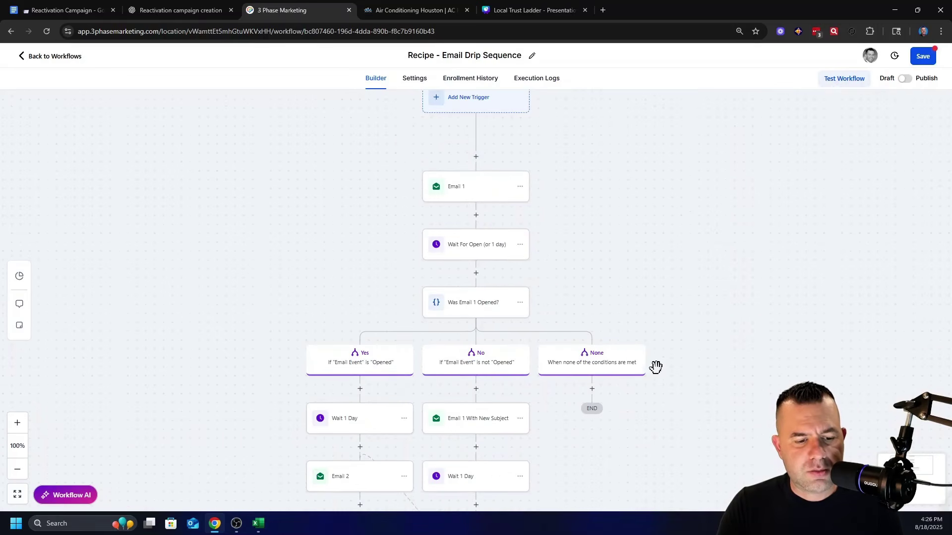
{"action": "scroll", "coordinate": [545, 278], "scroll_direction": "down", "scroll_amount": 1}
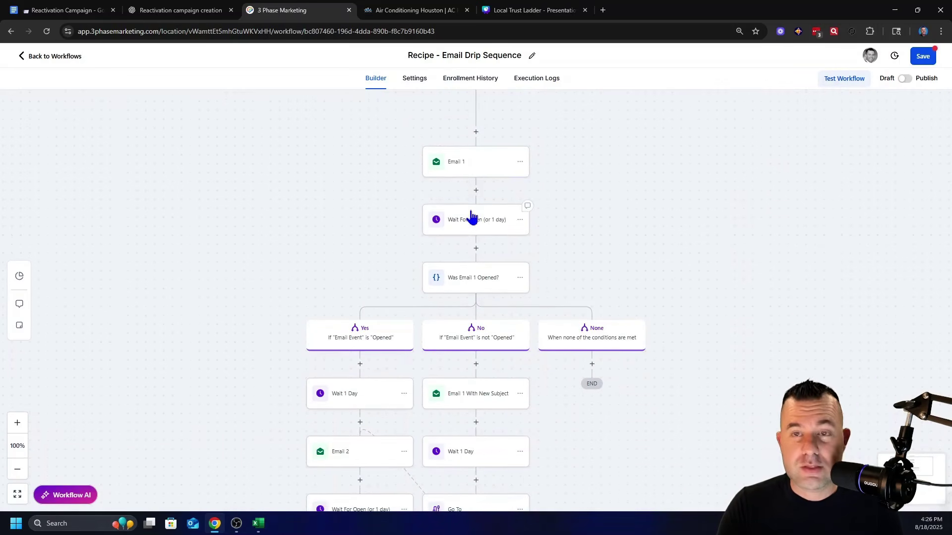
{"action": "scroll", "coordinate": [471, 220], "scroll_direction": "down", "scroll_amount": 2}
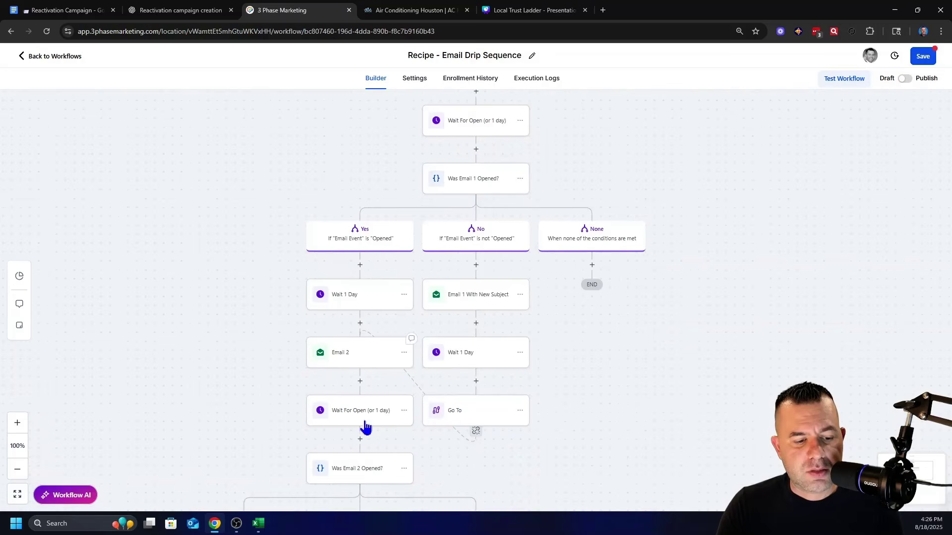
{"action": "left_click", "coordinate": [466, 304]}
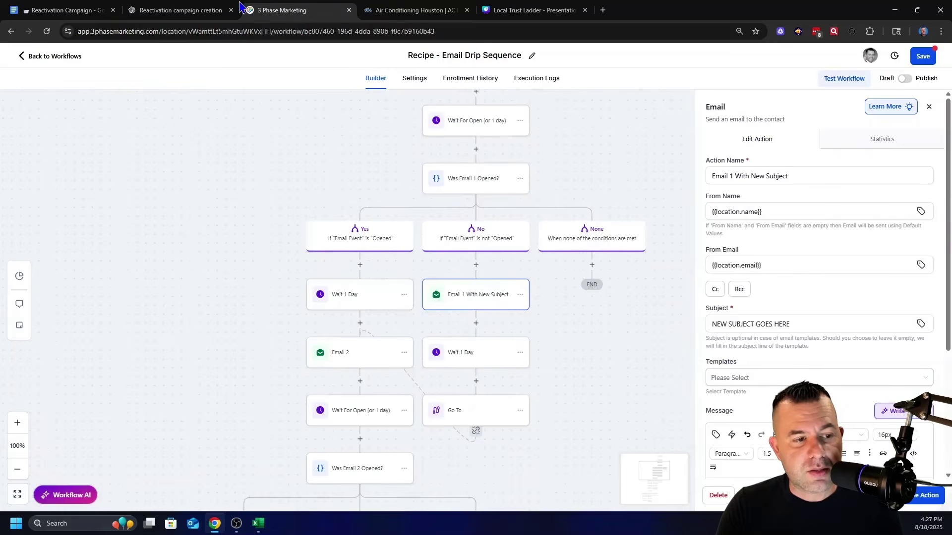
{"action": "left_click", "coordinate": [180, 10]}
{"action": "right_click", "coordinate": [477, 223]}
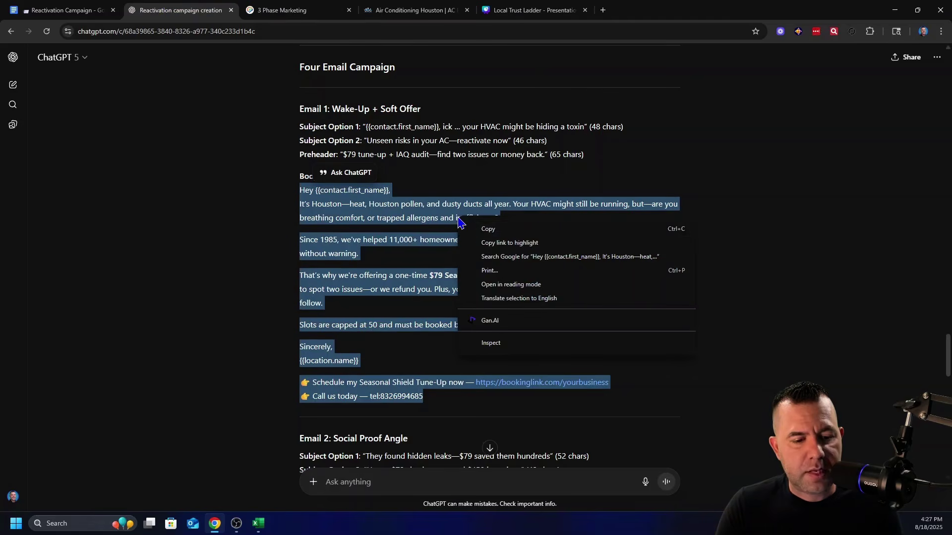
{"action": "left_click", "coordinate": [488, 228]}
{"action": "left_click", "coordinate": [307, 10]}
Replace the placeholder subject of Email 1 With New Subject with "Unseen risks in your AC—reactivate now"
{"action": "triple_click", "coordinate": [756, 326]}
{"action": "key", "text": "BackSpace"}
{"action": "scroll", "coordinate": [845, 241], "scroll_direction": "down", "scroll_amount": 3}
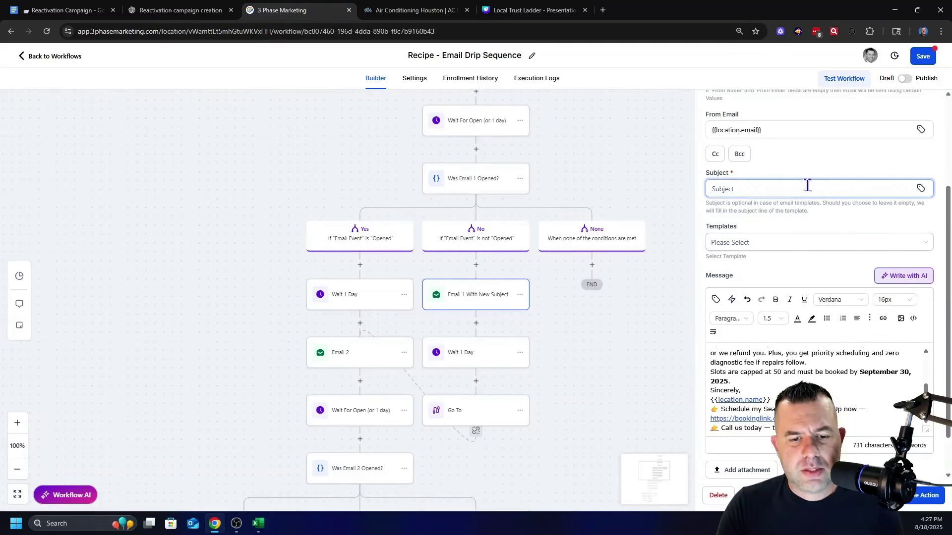
{"action": "key", "text": "ctrl+v"}
{"action": "left_click", "coordinate": [717, 191]}
{"action": "key", "text": "BackSpace"}
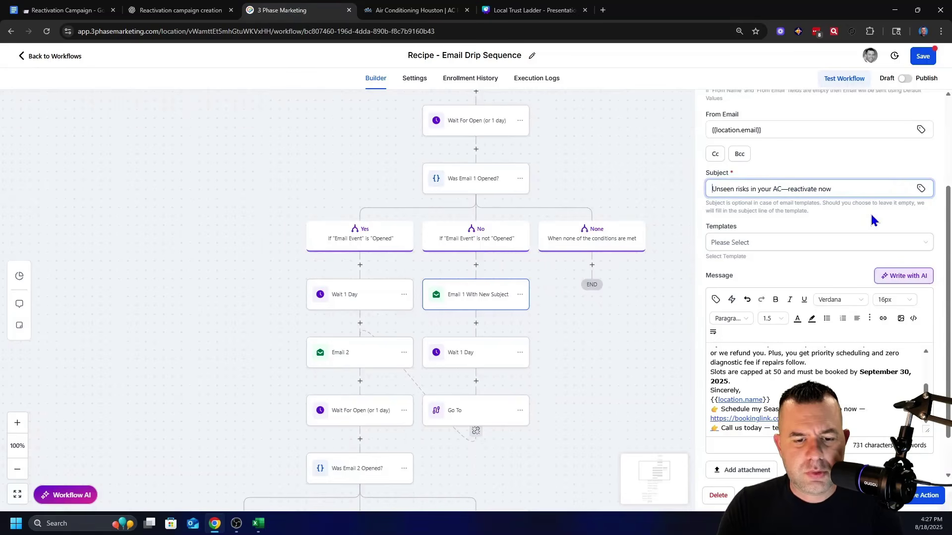
Add a blank line before "Sincerely," in the message of Email 1 With New Subject
{"action": "left_click", "coordinate": [810, 344]}
{"action": "scroll", "coordinate": [818, 377], "scroll_direction": "down", "scroll_amount": 10}
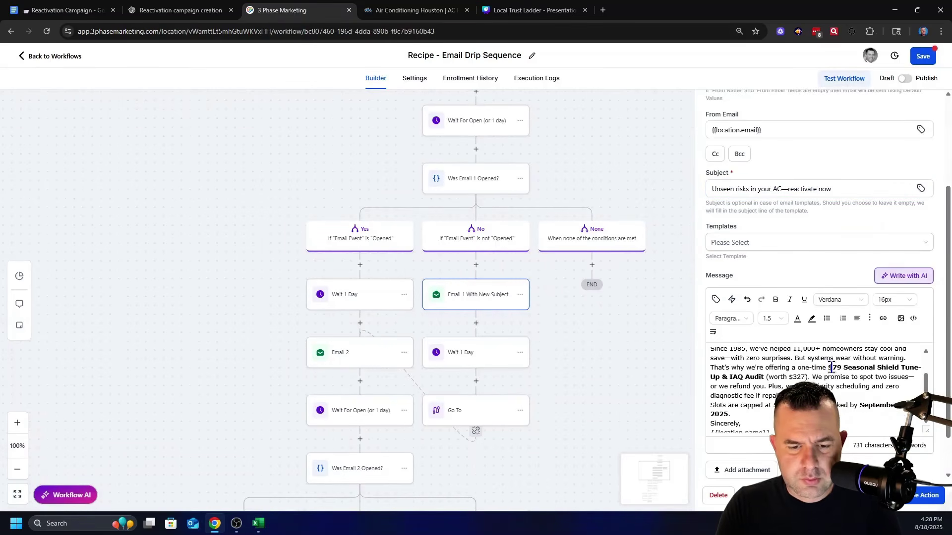
{"action": "scroll", "coordinate": [848, 390], "scroll_direction": "down", "scroll_amount": 1}
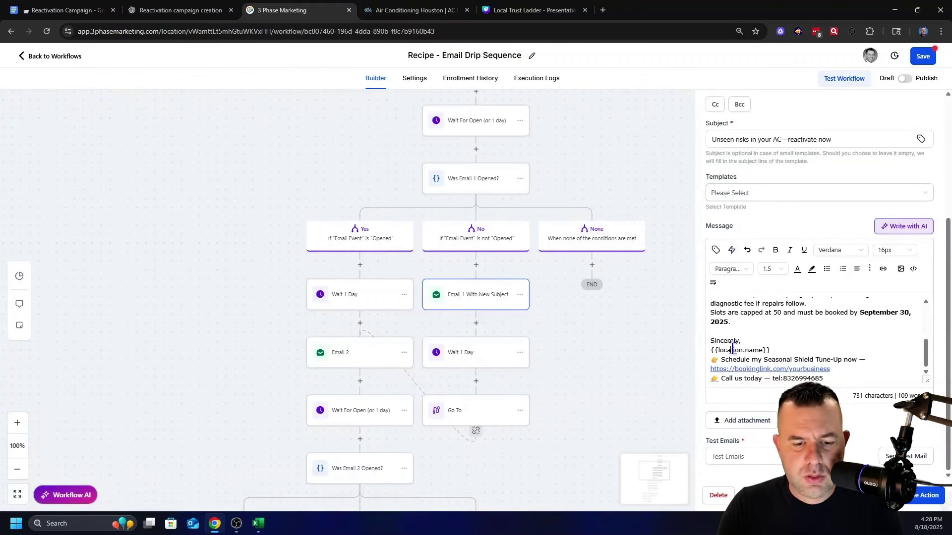
{"action": "double_click", "coordinate": [759, 350]}
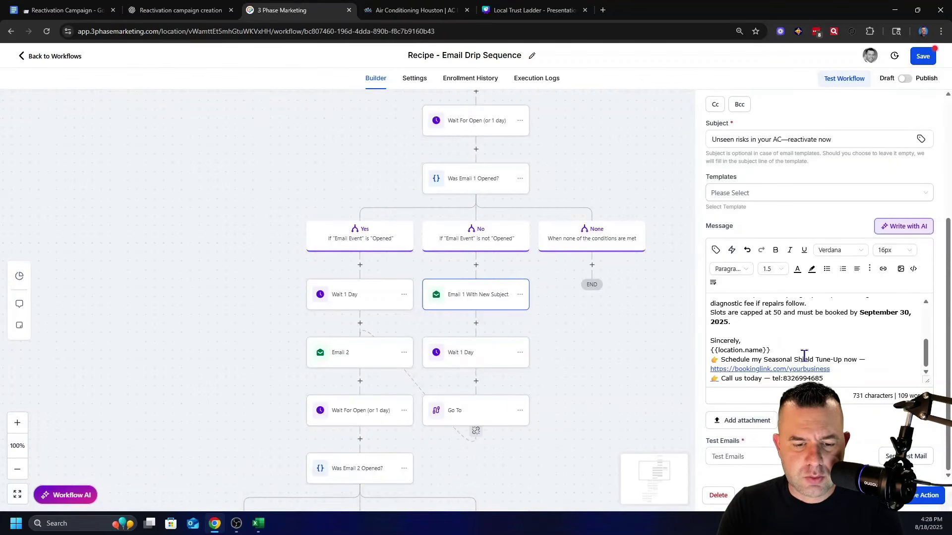
Check the embed settings of the booking link in the message, dismiss them and leave the email action
{"action": "left_click_drag", "start_coordinate": [844, 370], "coordinate": [701, 379]}
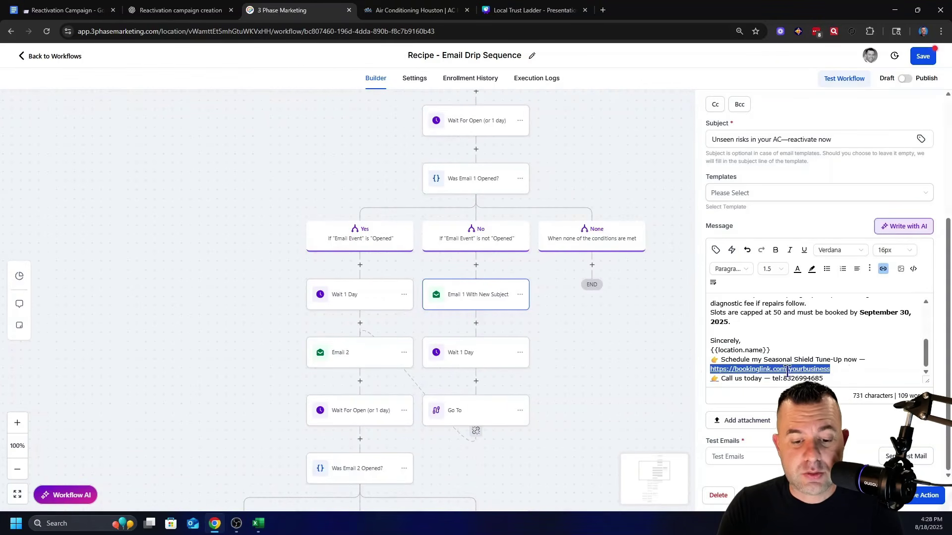
{"action": "left_click", "coordinate": [883, 269]}
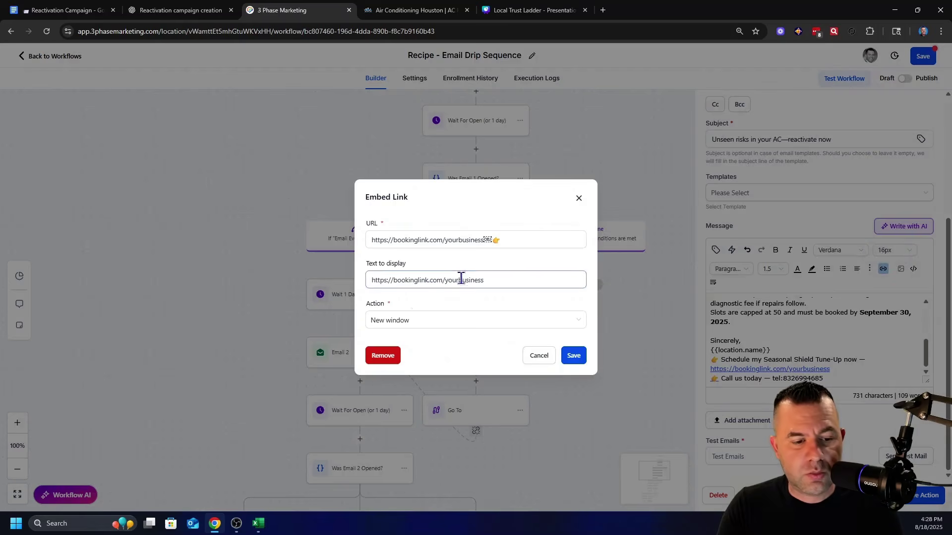
{"action": "left_click", "coordinate": [579, 198]}
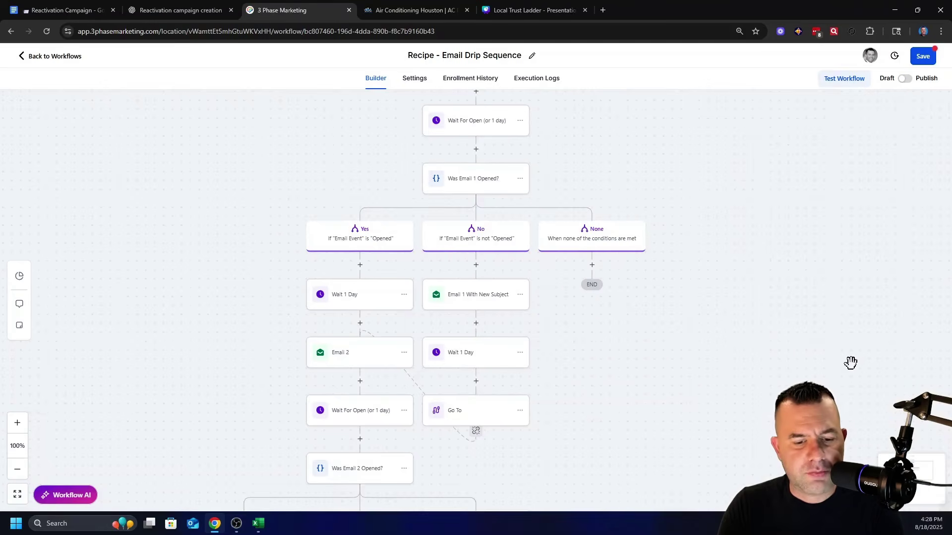
{"action": "scroll", "coordinate": [662, 389], "scroll_direction": "down", "scroll_amount": 10}
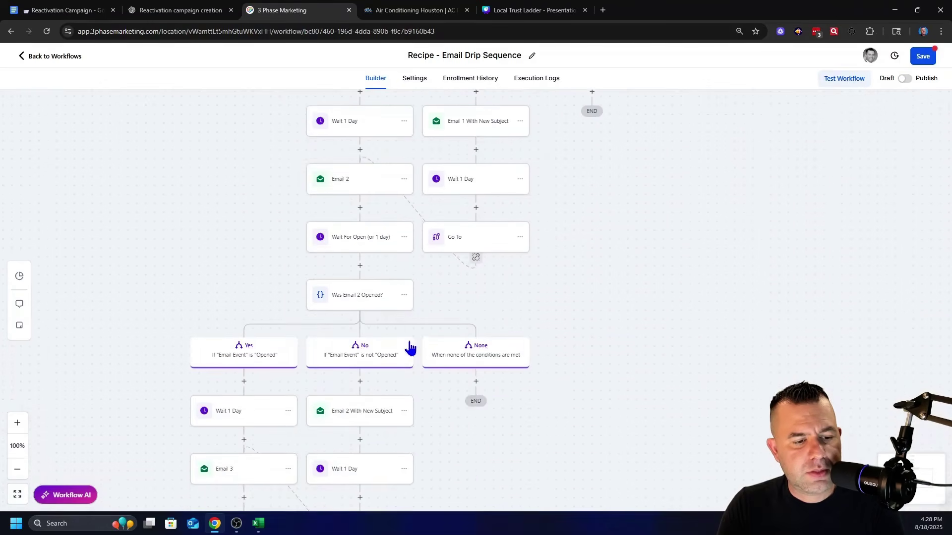
Review the remaining email actions in the workflow and the matching campaign emails in ChatGPT, down to Email 4
{"action": "scroll", "coordinate": [245, 393], "scroll_direction": "up", "scroll_amount": 15}
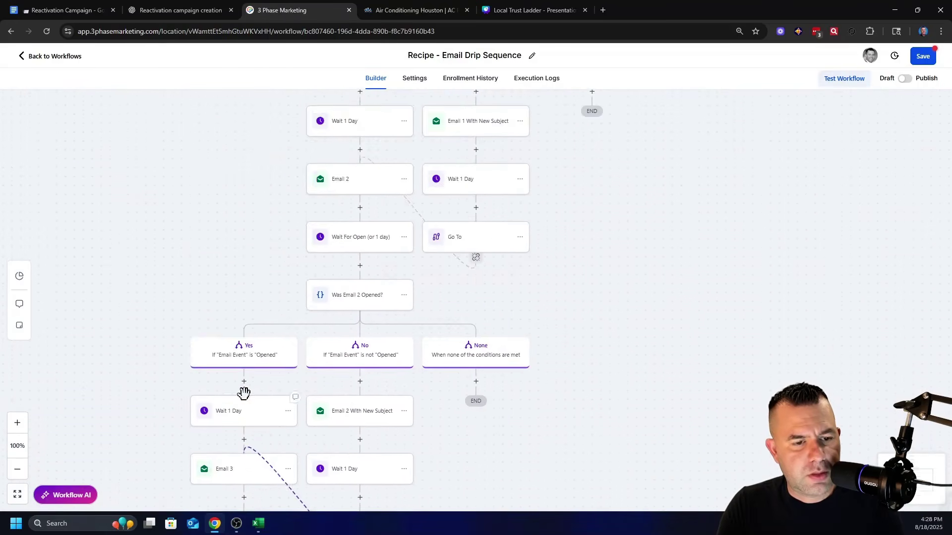
{"action": "scroll", "coordinate": [476, 317], "scroll_direction": "down", "scroll_amount": 2}
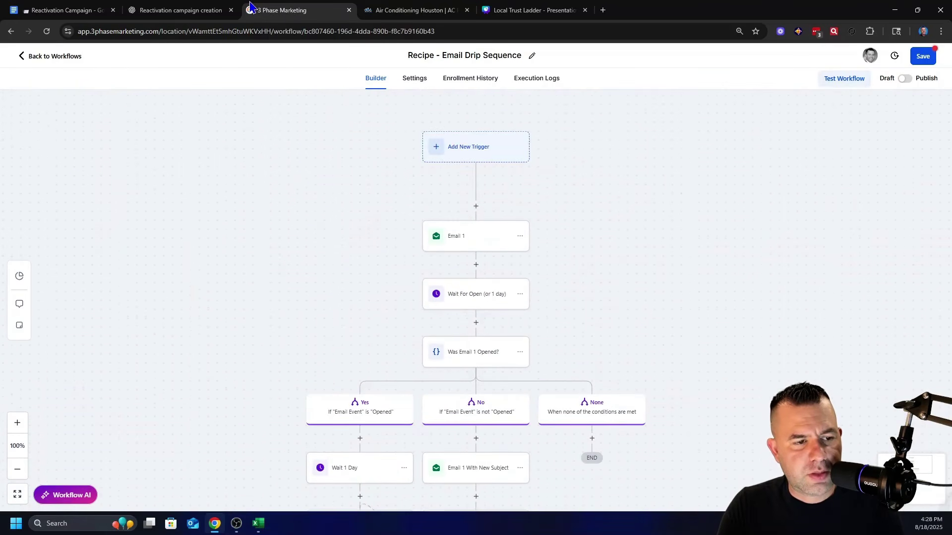
{"action": "left_click", "coordinate": [181, 10]}
{"action": "scroll", "coordinate": [424, 316], "scroll_direction": "down", "scroll_amount": 5}
{"action": "scroll", "coordinate": [426, 316], "scroll_direction": "down", "scroll_amount": 12}
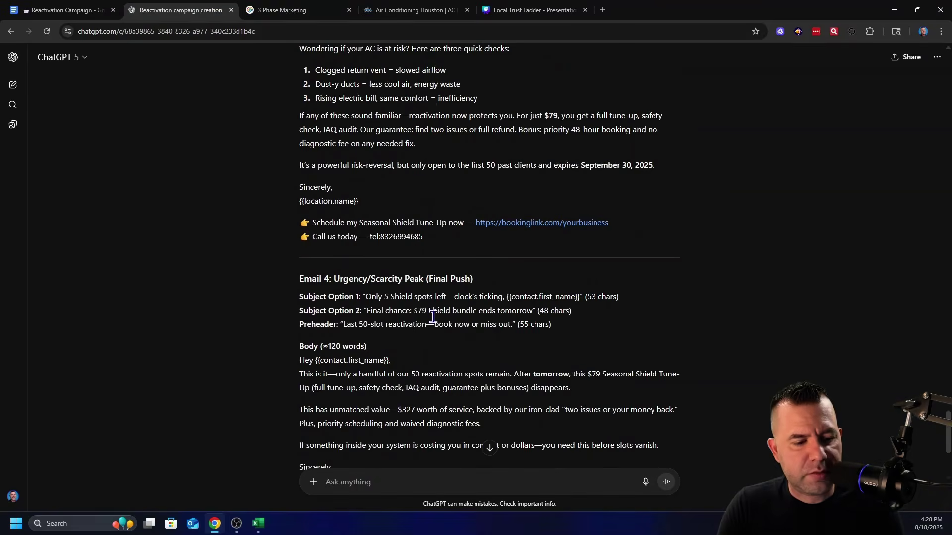
{"action": "left_click", "coordinate": [298, 6]}
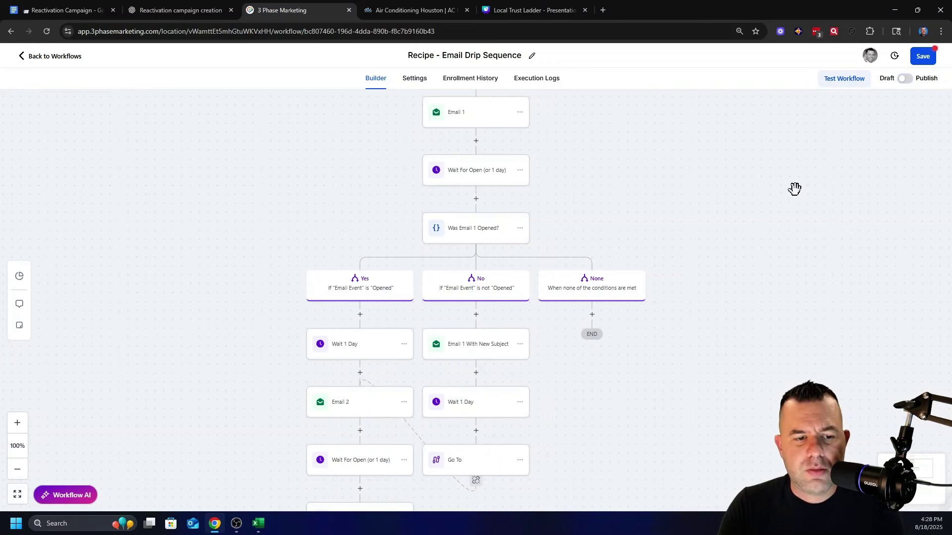
Switch the Recipe - Email Drip Sequence workflow from draft to published and save it
{"action": "left_click", "coordinate": [904, 80]}
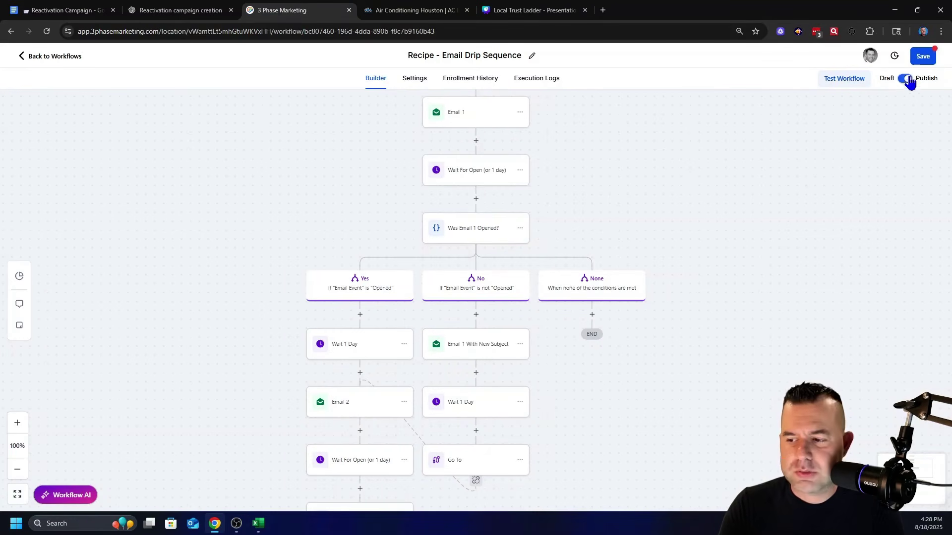
{"action": "left_click", "coordinate": [923, 56]}
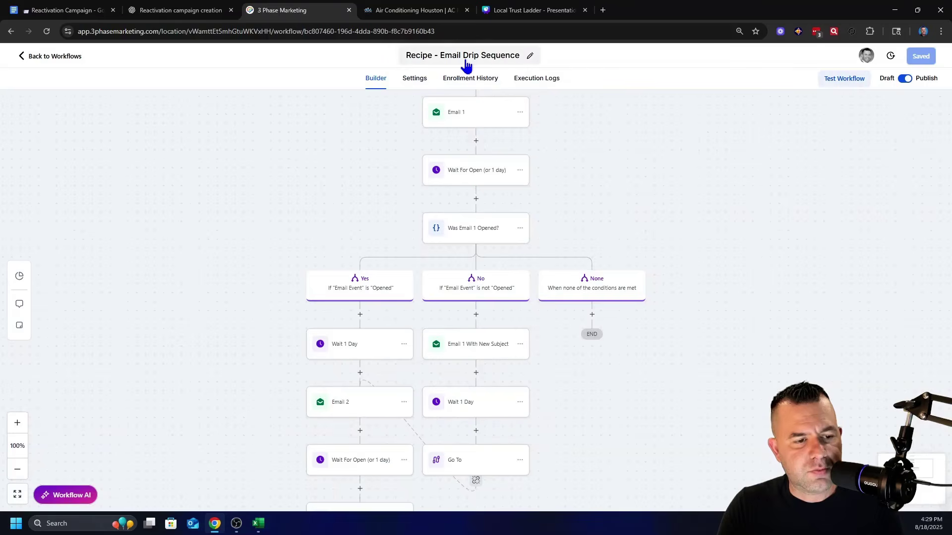
{"action": "scroll", "coordinate": [218, 102], "scroll_direction": "up", "scroll_amount": 3}
Leave the workflow and start a contact import with Contacts as the object, proceeding to the file upload stage
{"action": "left_click", "coordinate": [36, 60]}
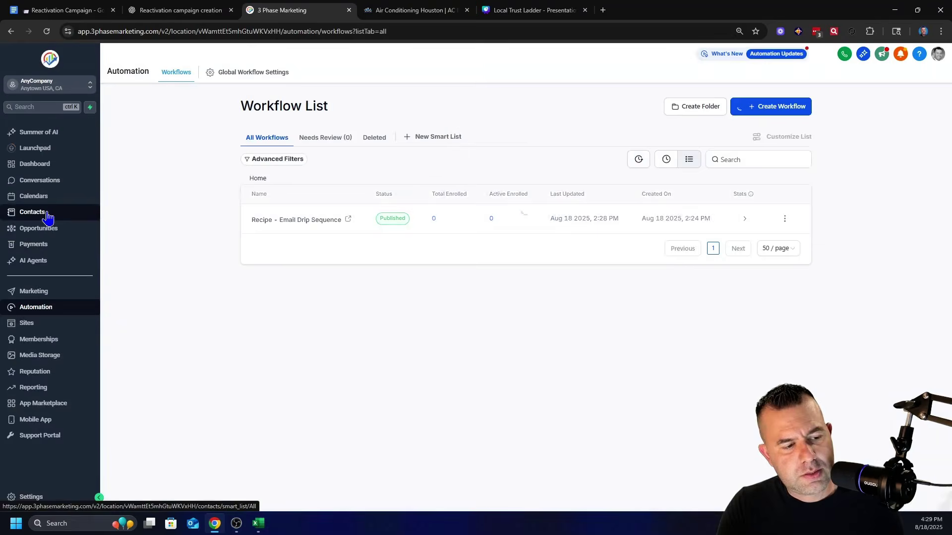
{"action": "left_click", "coordinate": [45, 214]}
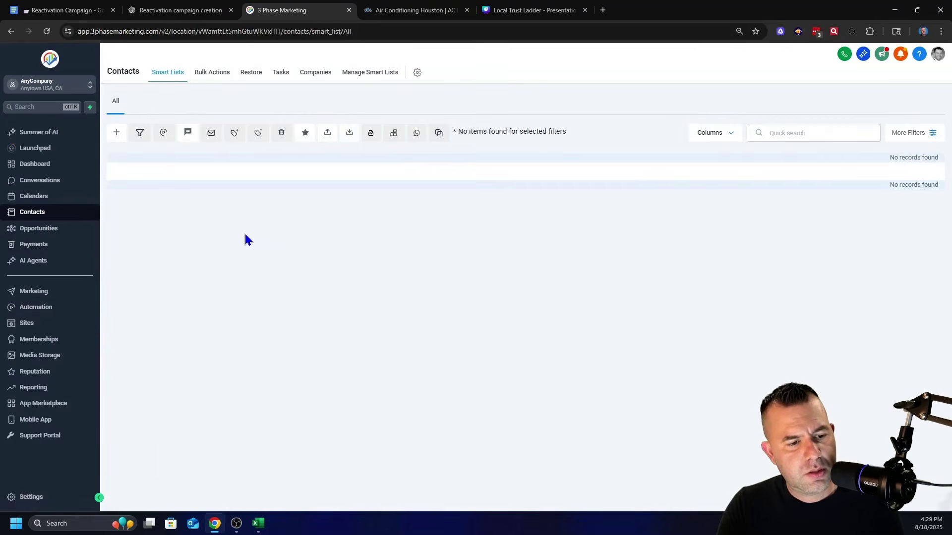
{"action": "left_click", "coordinate": [350, 132]}
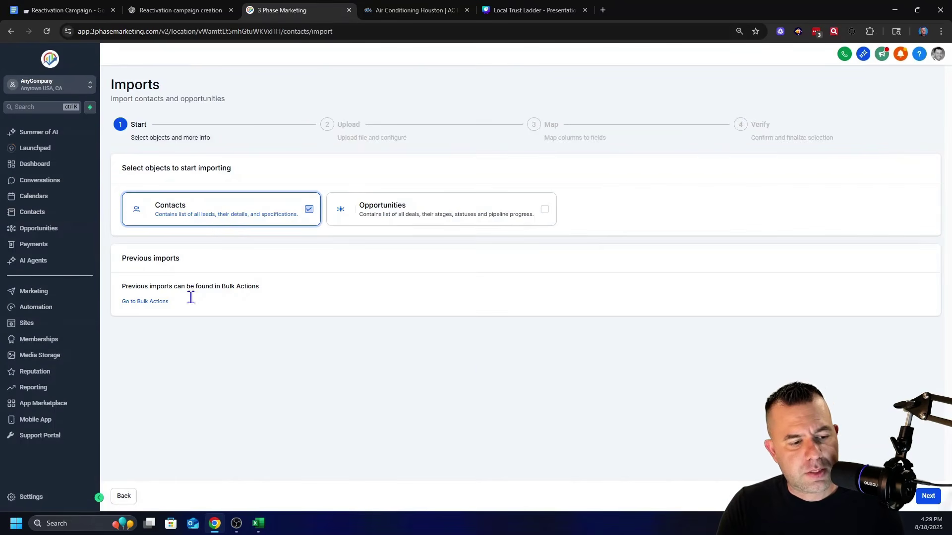
{"action": "left_click", "coordinate": [929, 497]}
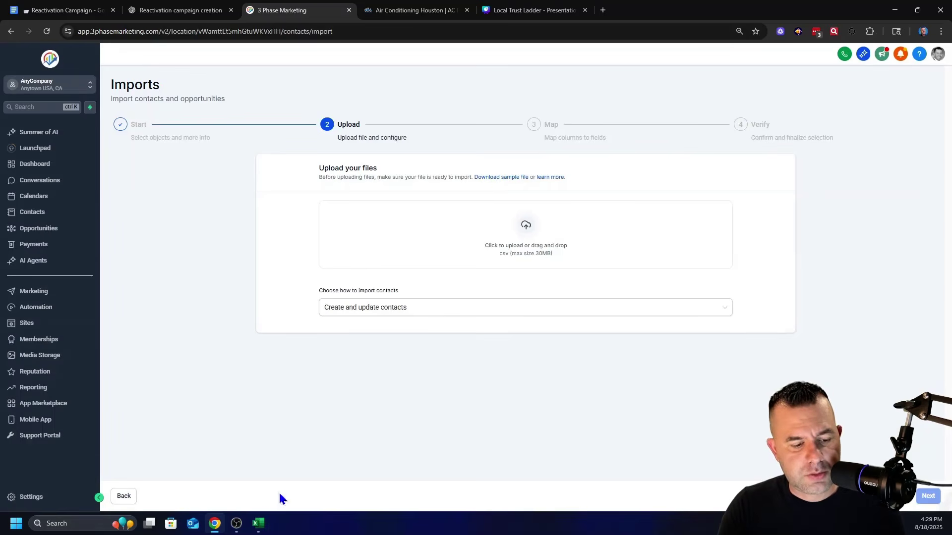
Switch to Excel and examine the sample import file's columns, including Notes and Tags, then minimize it
{"action": "left_click", "coordinate": [331, 457]}
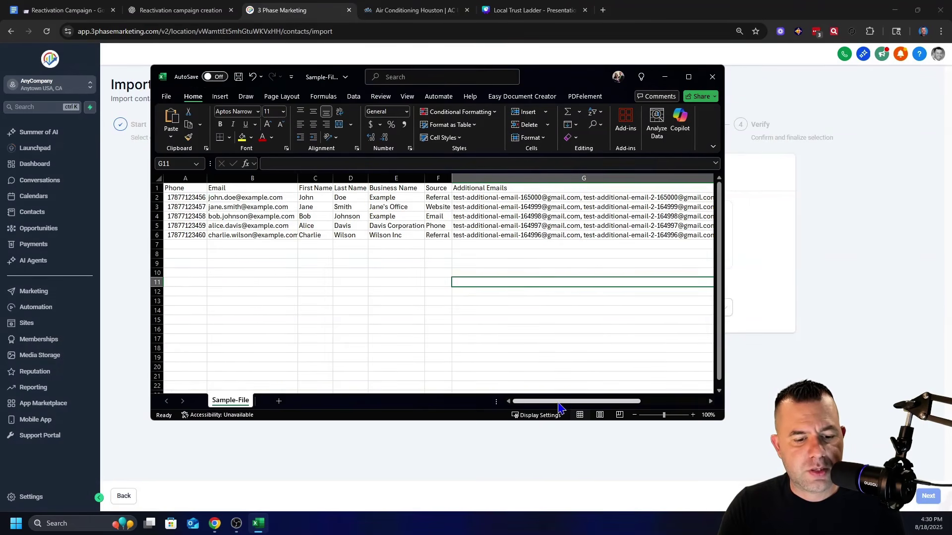
{"action": "left_click_drag", "start_coordinate": [571, 401], "coordinate": [637, 401]}
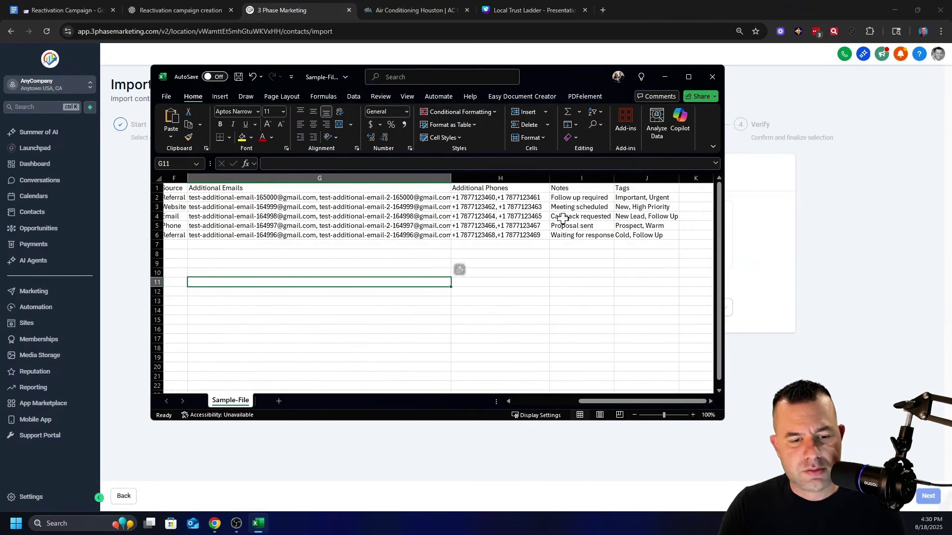
{"action": "left_click", "coordinate": [569, 189]}
{"action": "left_click", "coordinate": [622, 189]}
{"action": "key", "text": "Escape"}
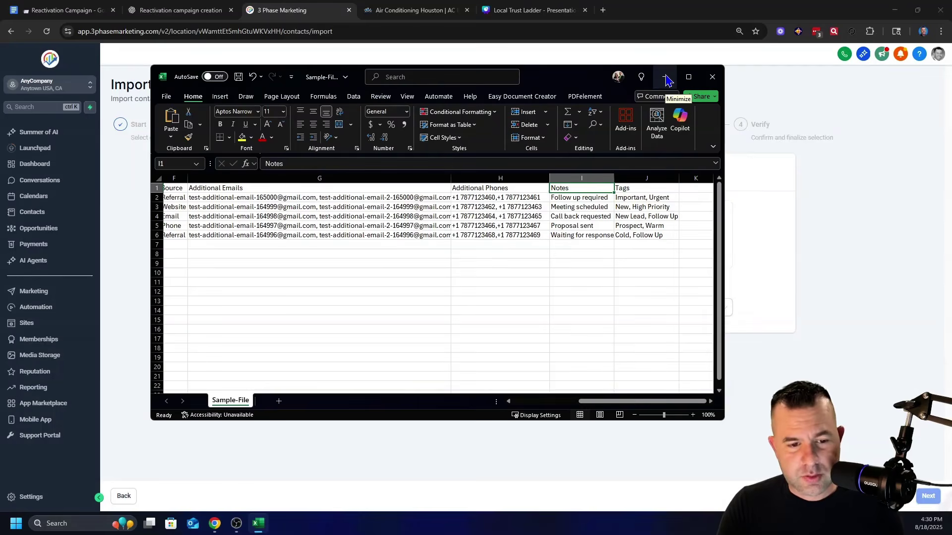
{"action": "left_click", "coordinate": [665, 81]}
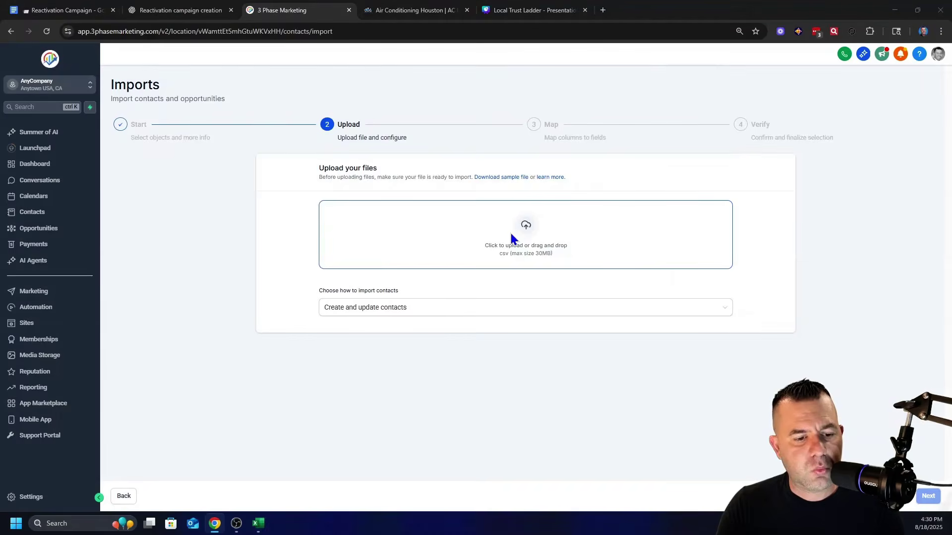
Upload Sample-File.csv for import, keep "Create and update contacts" as the import mode, and check the column-to-field mapping
{"action": "left_click", "coordinate": [510, 238]}
{"action": "left_click", "coordinate": [368, 271]}
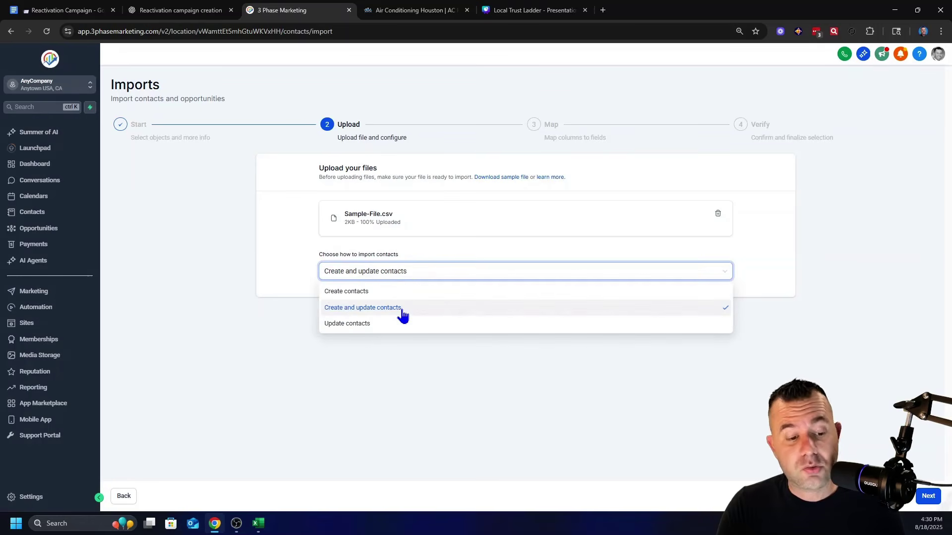
{"action": "left_click", "coordinate": [496, 343]}
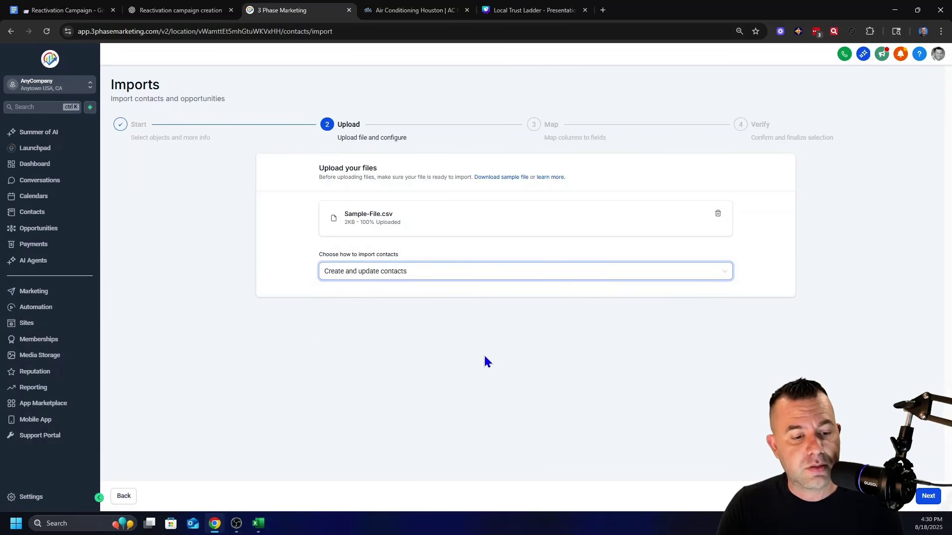
{"action": "left_click", "coordinate": [923, 495]}
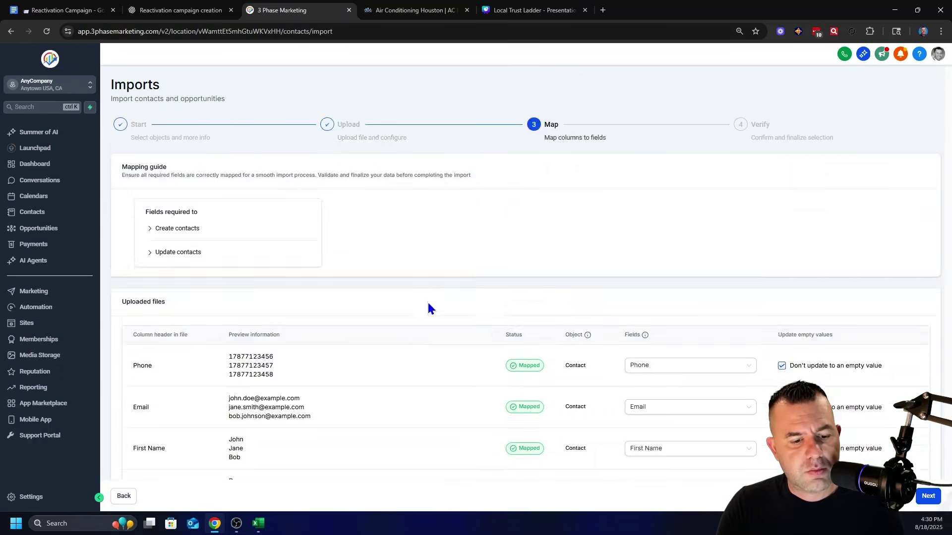
{"action": "scroll", "coordinate": [517, 335], "scroll_direction": "down", "scroll_amount": 5}
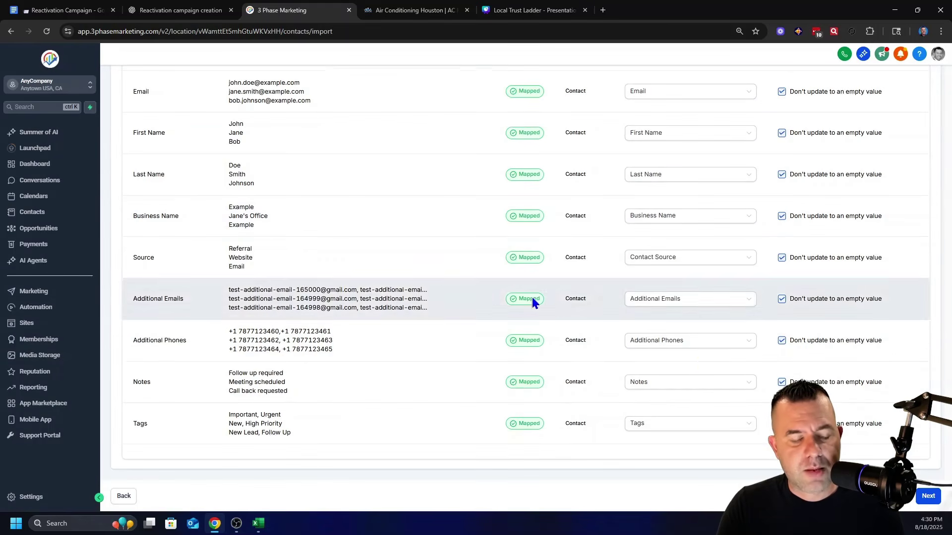
{"action": "scroll", "coordinate": [500, 429], "scroll_direction": "up", "scroll_amount": 3}
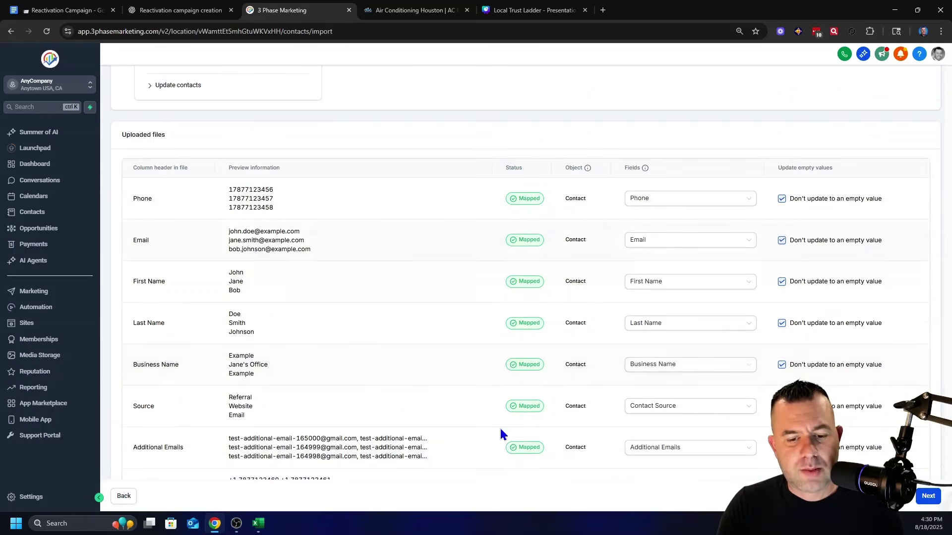
{"action": "scroll", "coordinate": [489, 376], "scroll_direction": "down", "scroll_amount": 2}
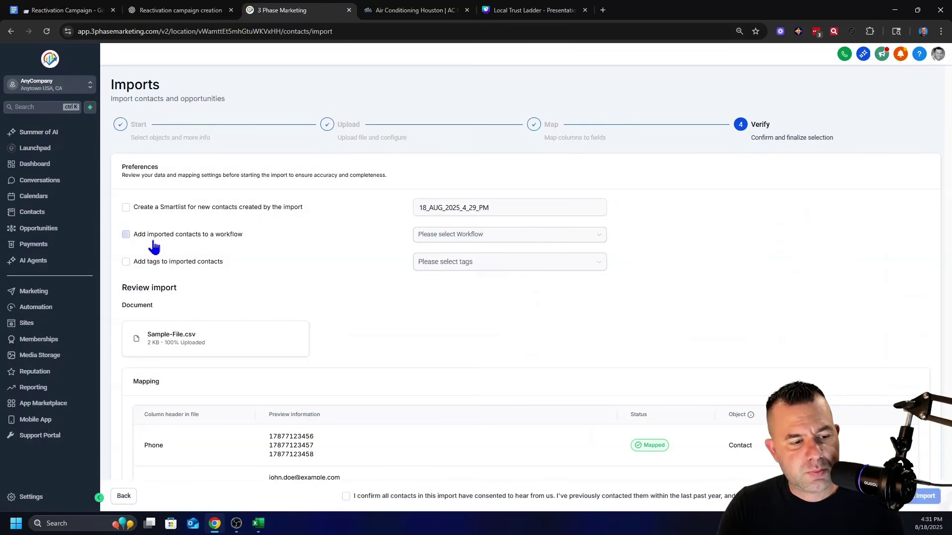
Set the imported contacts to be added to the Recipe - Email Drip Sequence workflow and confirm their consent to be contacted
{"action": "left_click", "coordinate": [126, 236]}
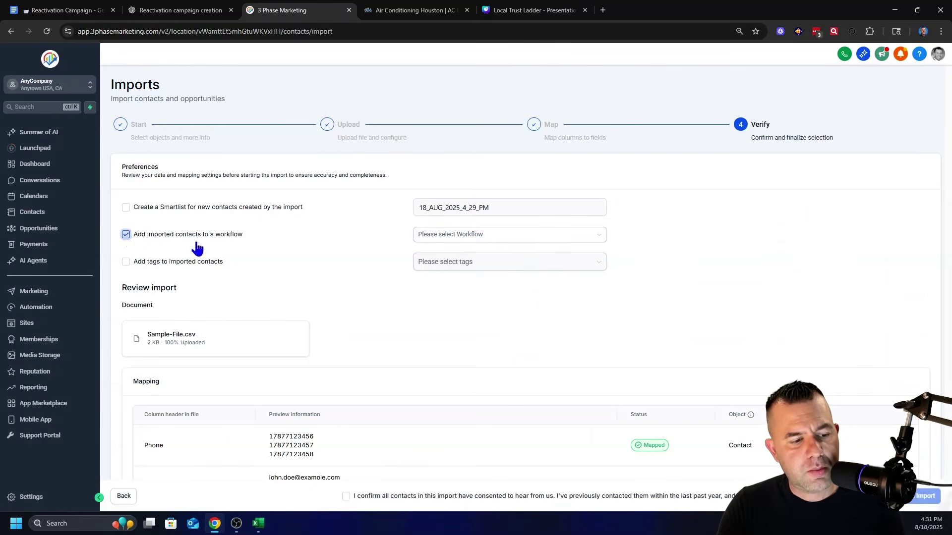
{"action": "left_click", "coordinate": [418, 237]}
{"action": "left_click", "coordinate": [452, 253]}
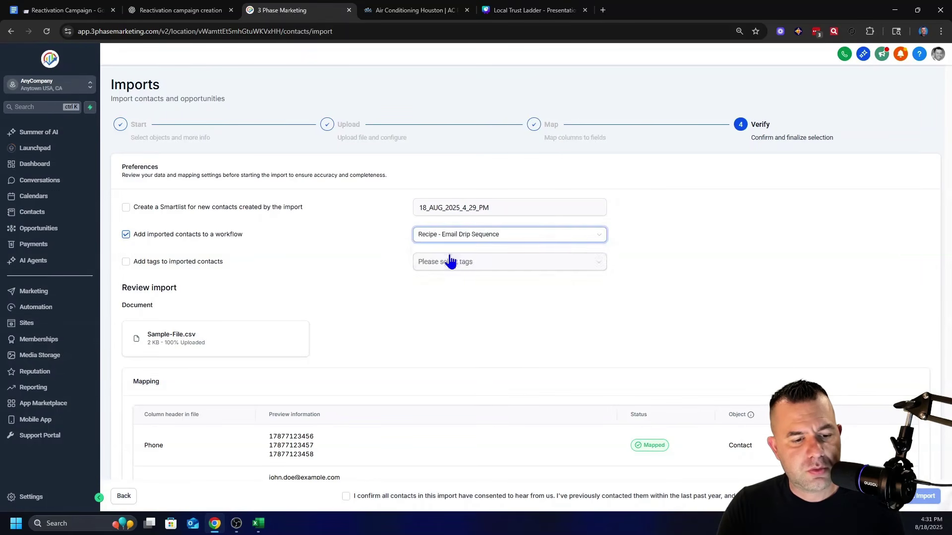
{"action": "scroll", "coordinate": [426, 367], "scroll_direction": "down", "scroll_amount": 8}
{"action": "left_click", "coordinate": [346, 498]}
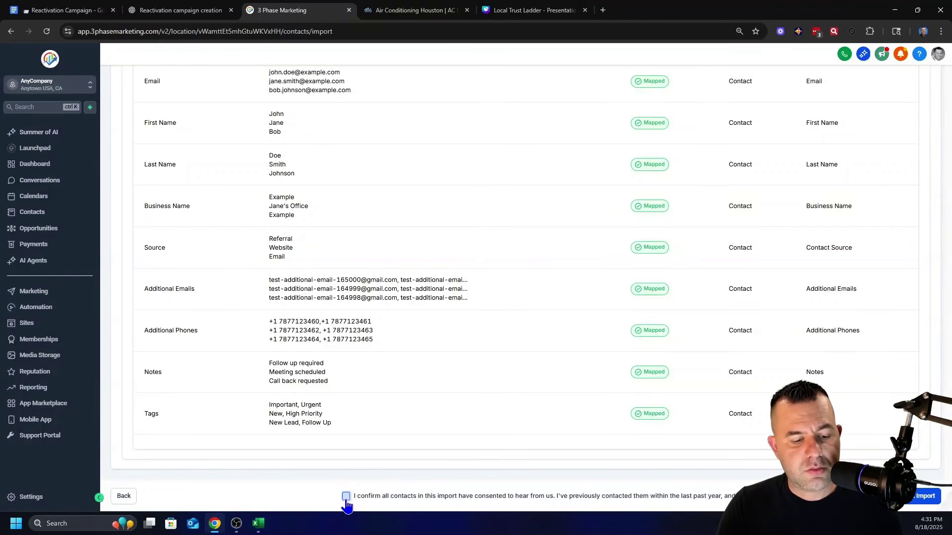